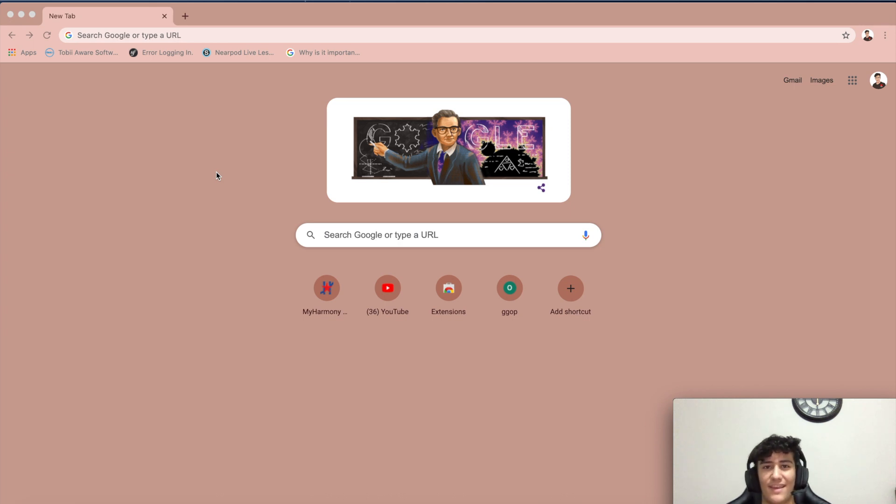
Step: Open the Snappa YouTube channel art template page at snappa.com/app/templates/yt-channel-art
left_click(129, 35)
type("snappa.com/app/templates/yt-channel-art")
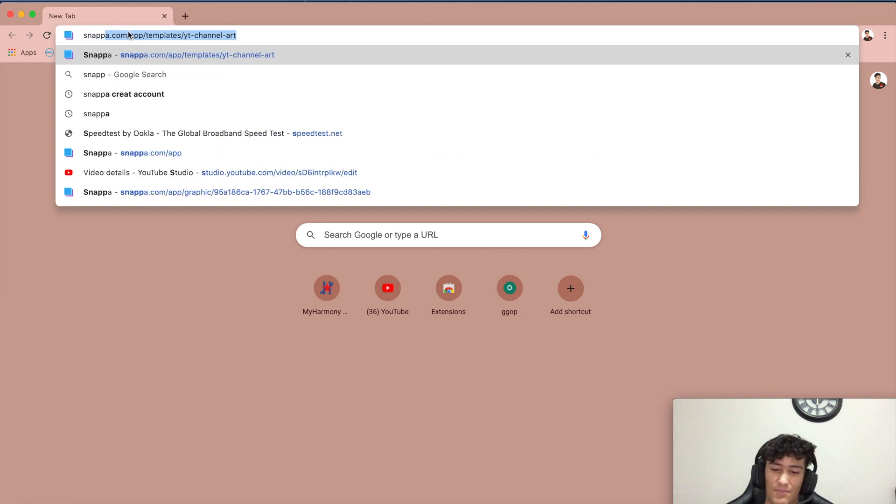
key("Return")
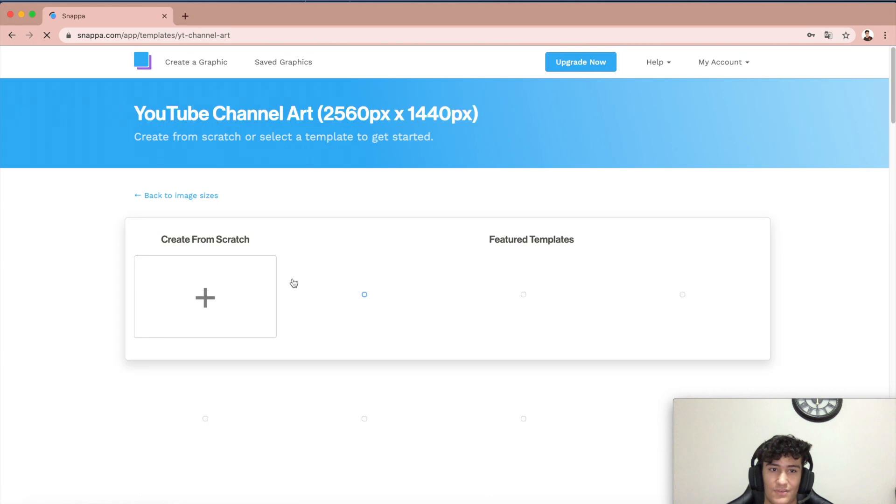
Step: Go back to the image sizes list and reselect YouTube Channel Art 2560px x 1440px
left_click(153, 196)
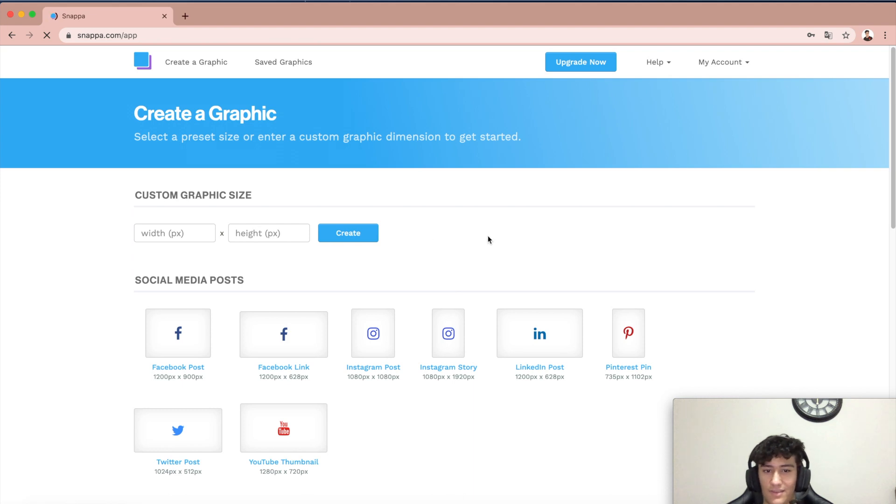
scroll(488, 240, "down", 3)
scroll(440, 337, "down", 10)
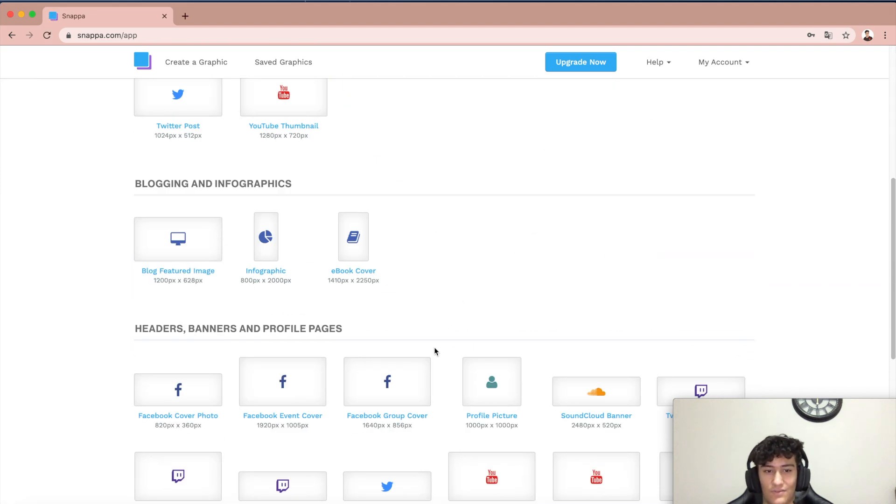
scroll(434, 349, "down", 7)
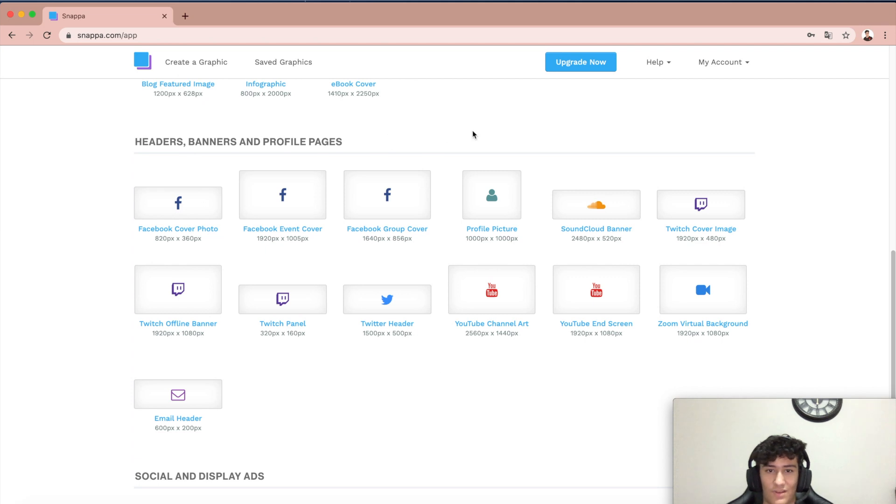
scroll(560, 368, "down", 1)
left_click(500, 302)
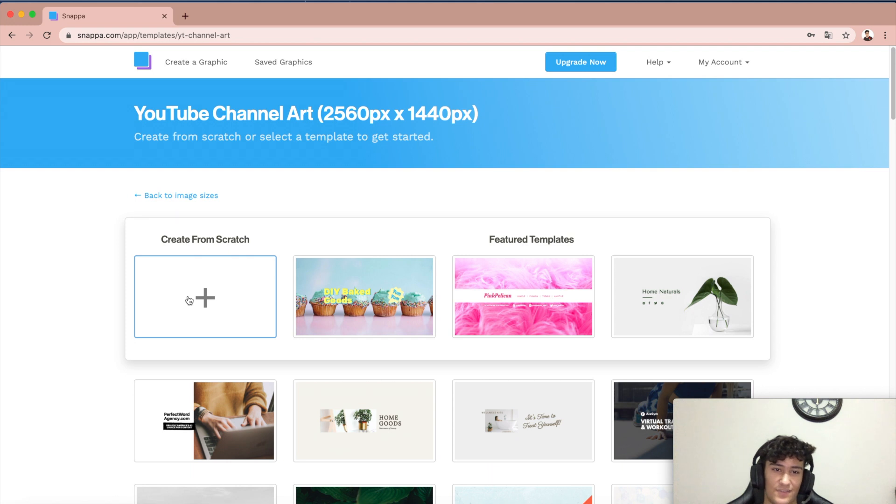
Step: Create a blank channel art design from scratch and browse the stock background photos
left_click(204, 297)
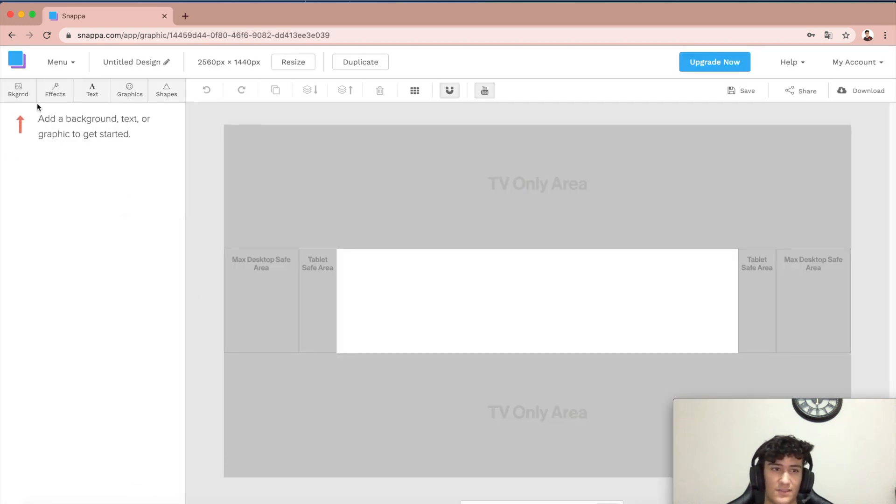
left_click(19, 92)
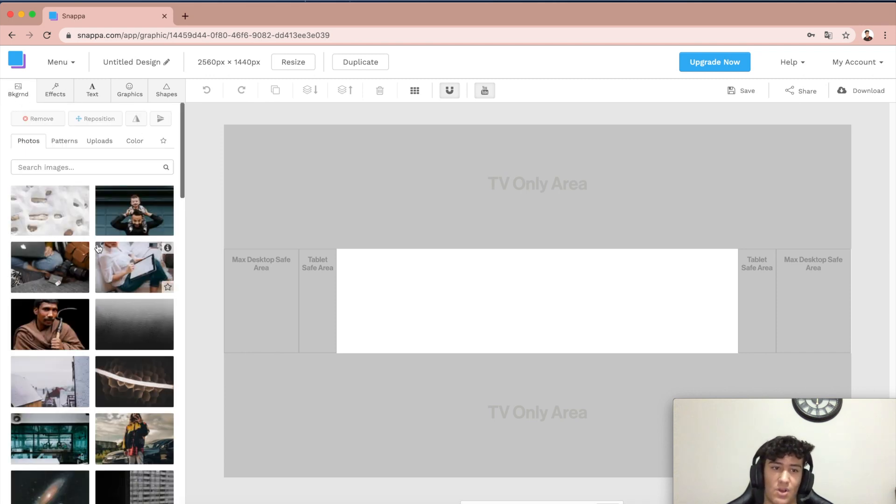
scroll(98, 247, "down", 4)
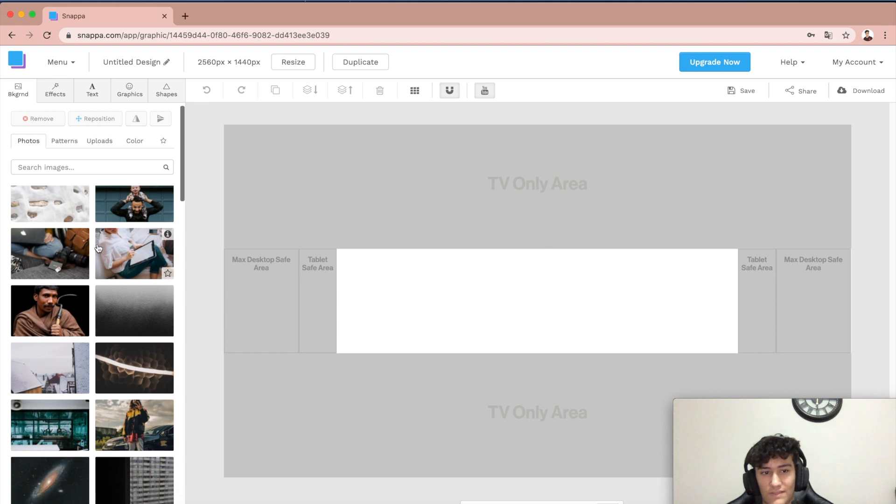
scroll(95, 283, "down", 10)
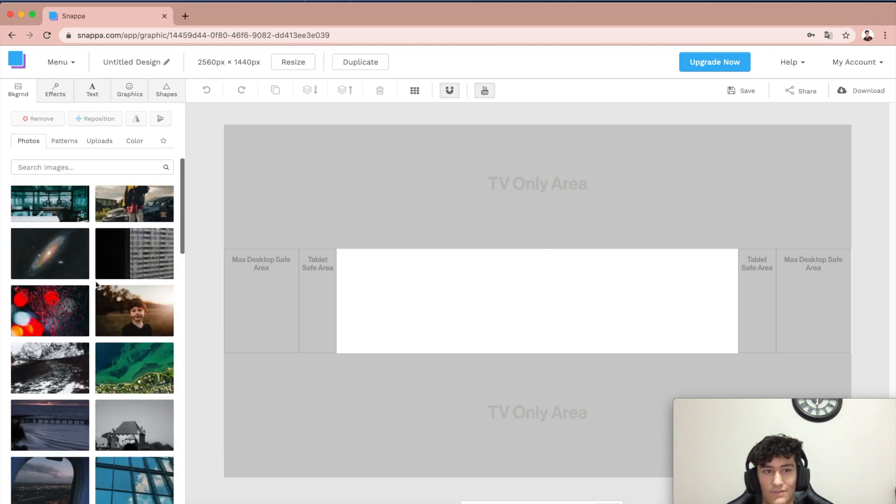
scroll(98, 286, "down", 15)
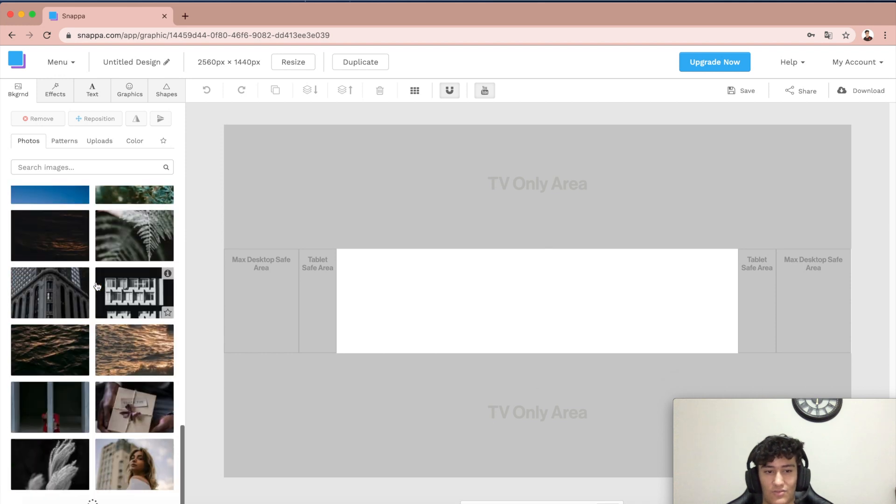
scroll(93, 350, "down", 10)
scroll(91, 379, "down", 10)
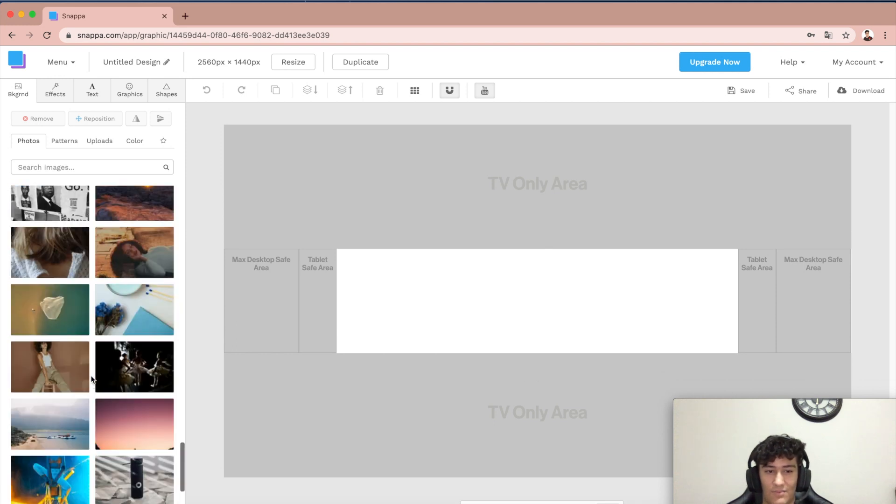
scroll(91, 378, "down", 10)
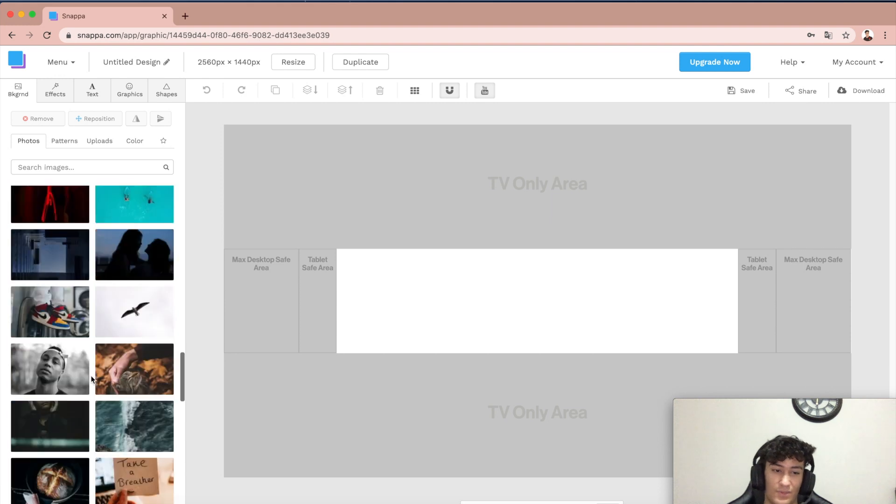
scroll(90, 375, "up", 20)
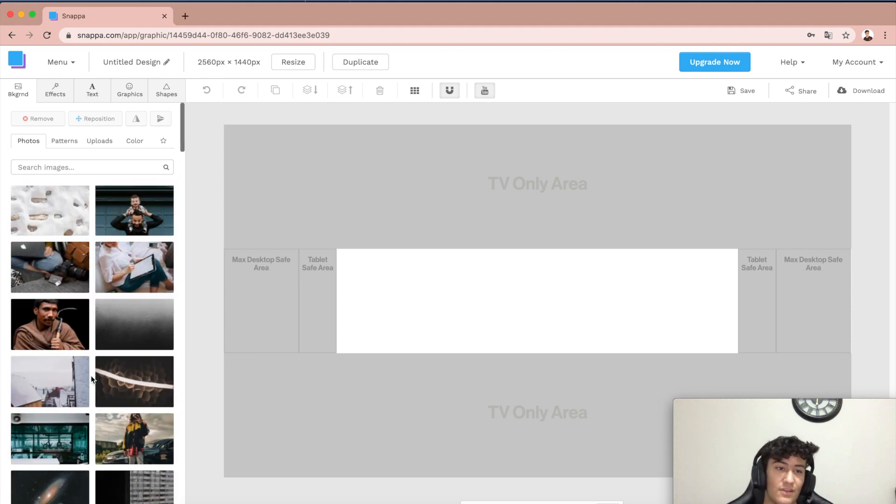
Step: Search the background photos for grey and set the light grey photo with a curved shadow as background
left_click(111, 163)
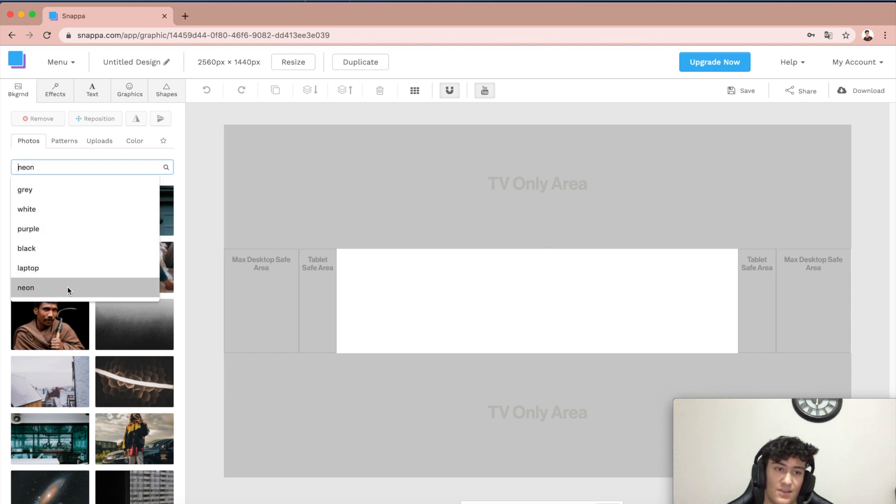
left_click(114, 185)
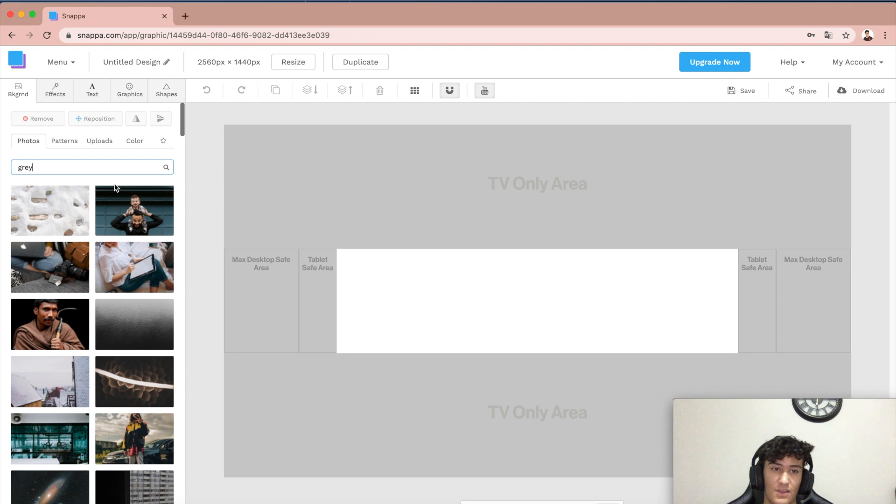
left_click(167, 169)
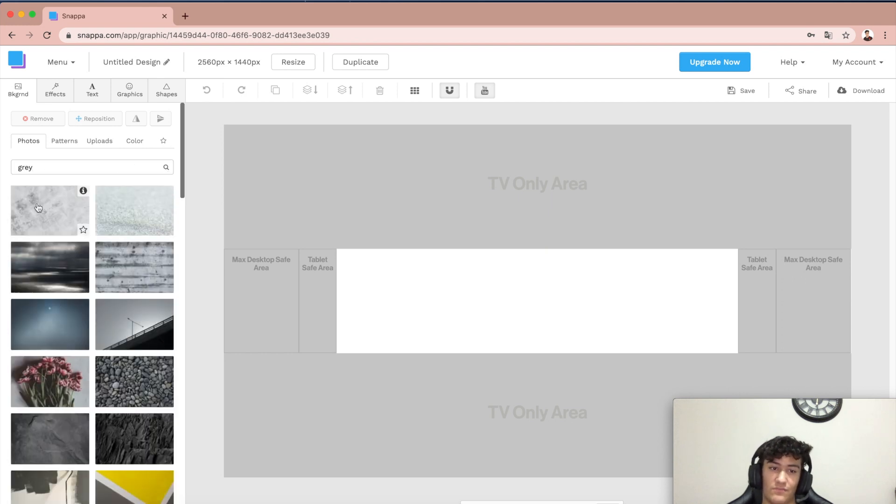
scroll(102, 372, "down", 10)
scroll(102, 372, "up", 10)
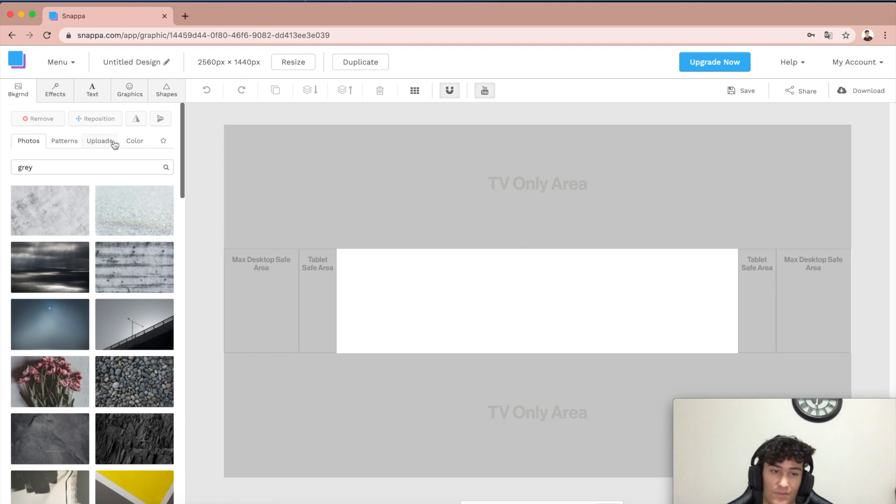
scroll(91, 273, "down", 5)
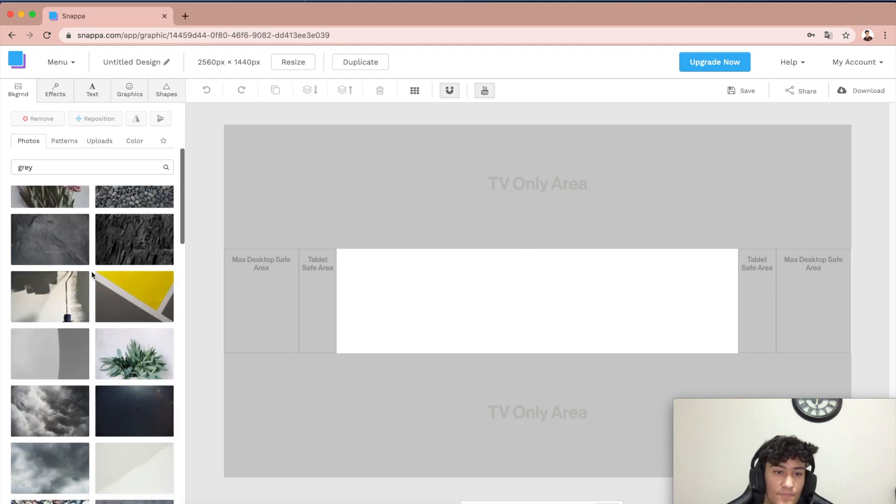
scroll(119, 316, "down", 1)
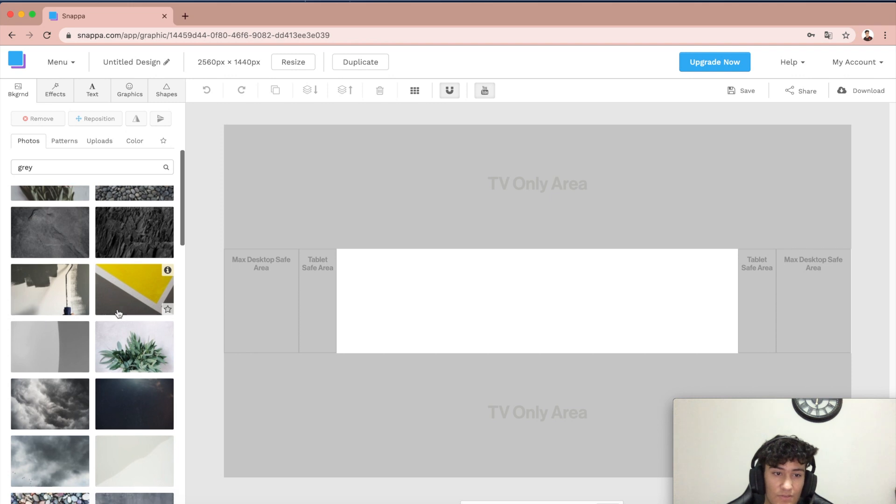
left_click(47, 357)
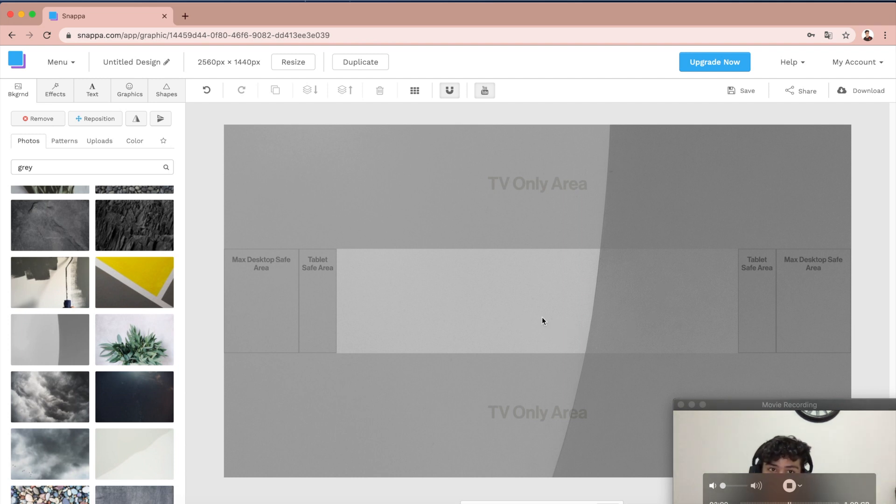
Step: Add a heading to the banner and replace its text with Techno Web
left_click(98, 100)
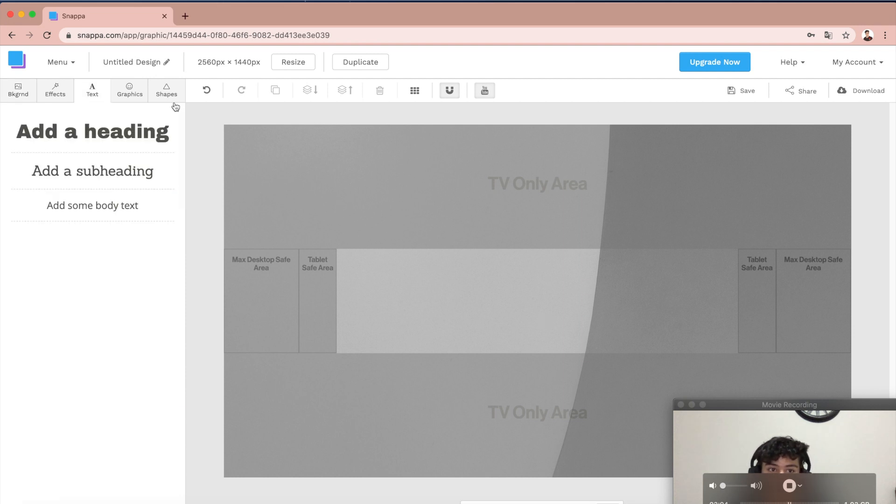
left_click(127, 136)
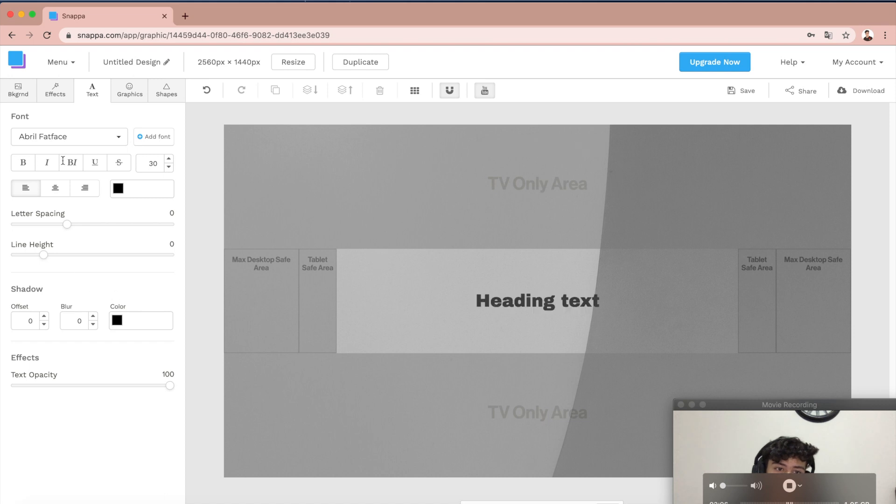
double_click(603, 304)
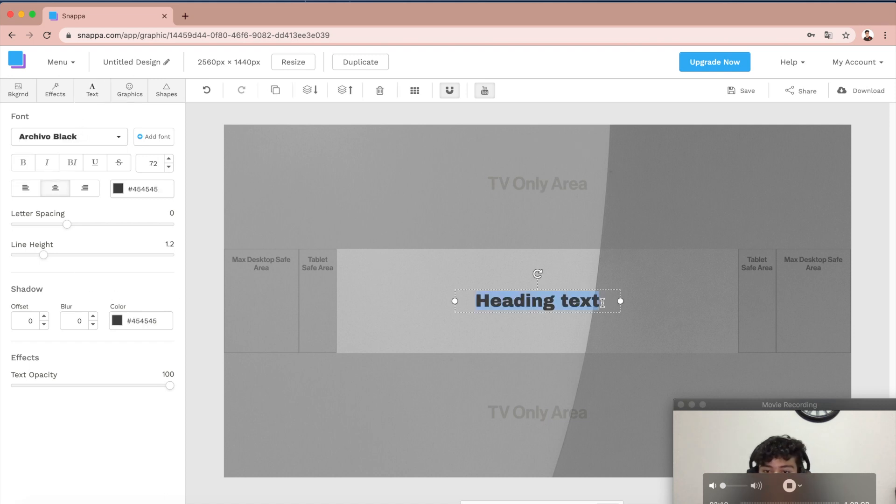
key("BackSpace")
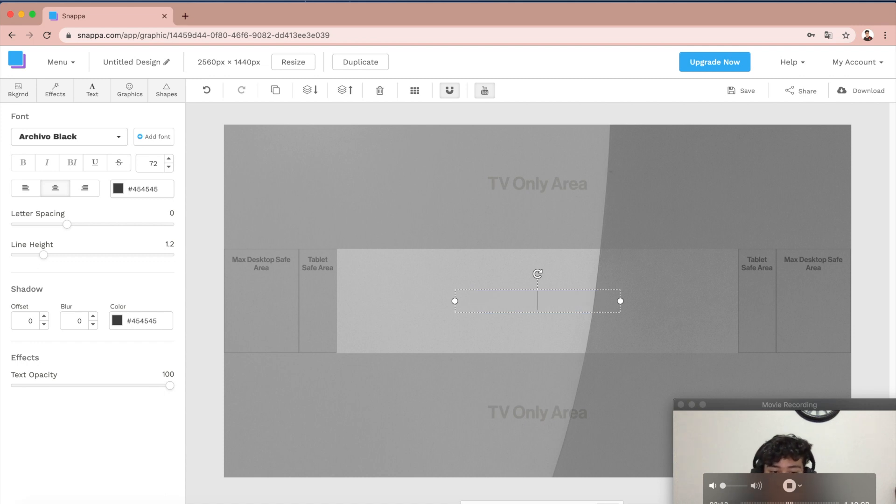
type("Tech")
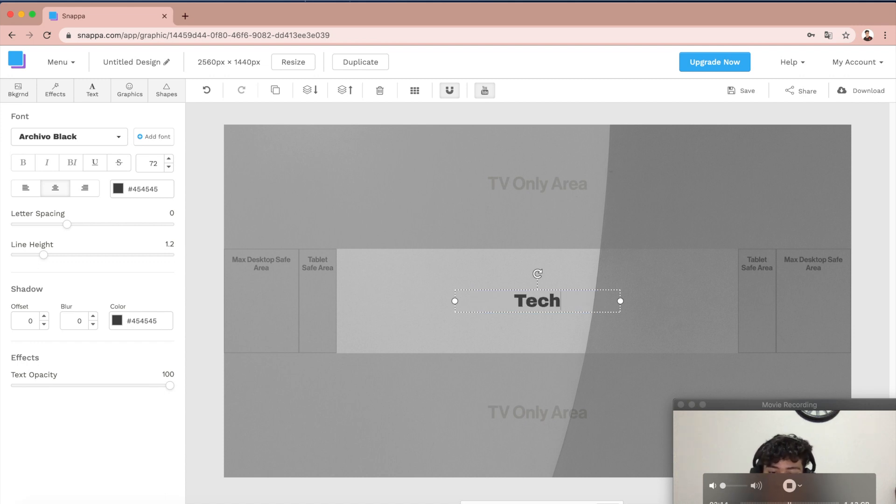
type("no W")
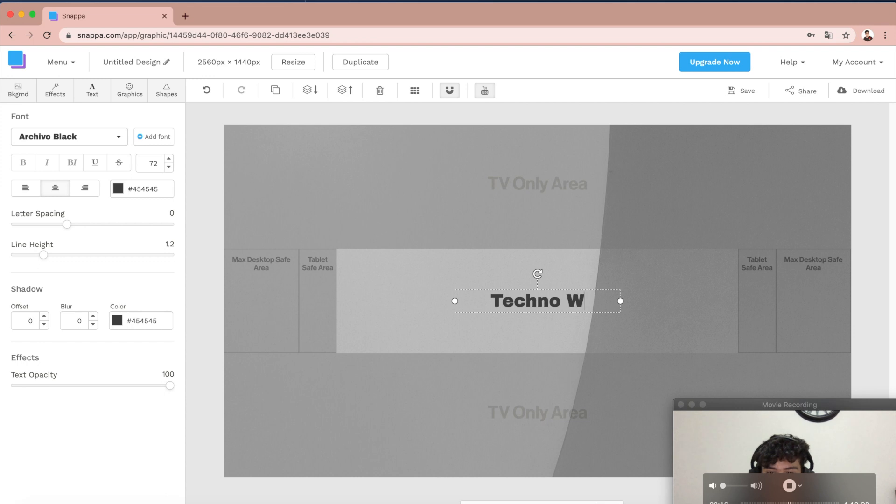
type("eb")
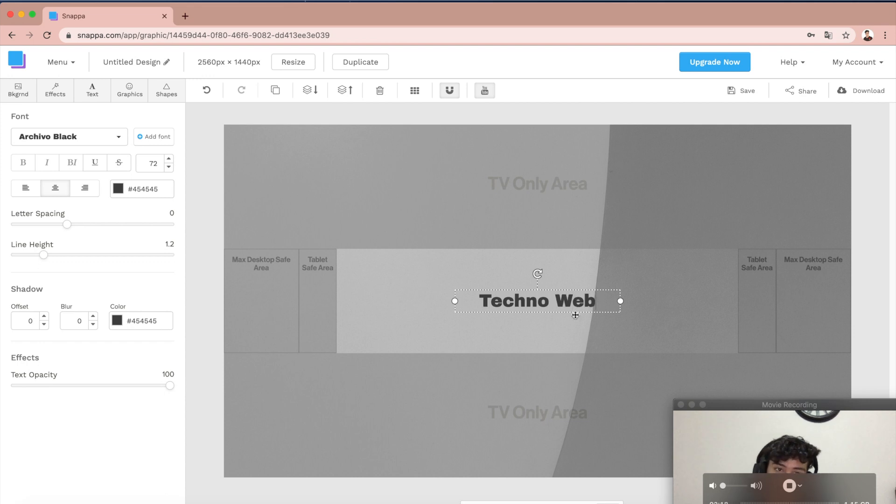
Step: Set the heading's text colour to white and deselect it
left_click(118, 188)
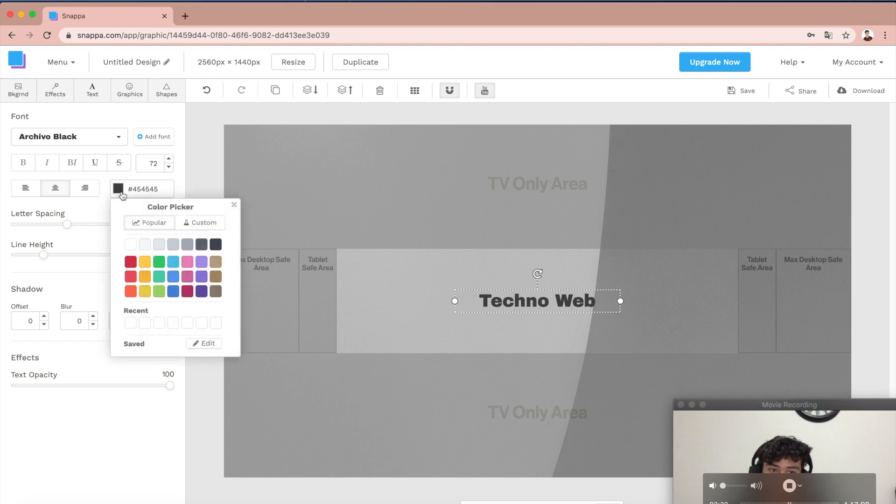
left_click(132, 245)
left_click(413, 371)
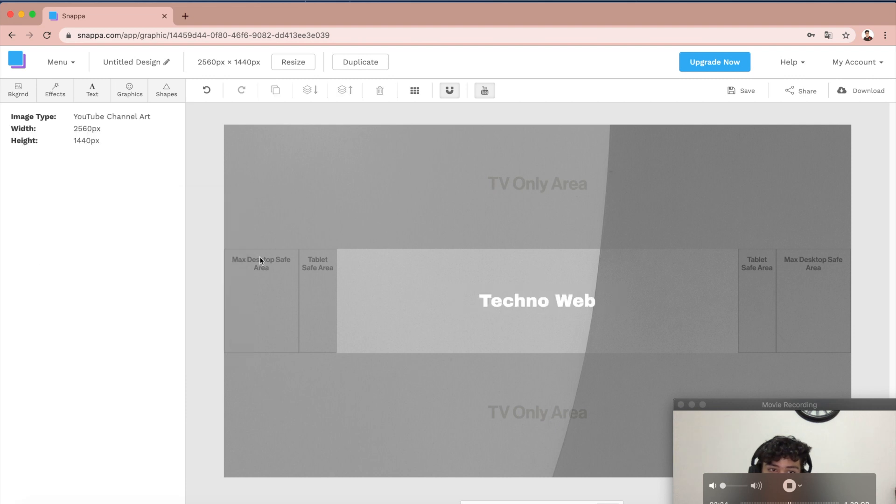
Step: Change the Techno Web heading's font to Hammersmith One
left_click(85, 96)
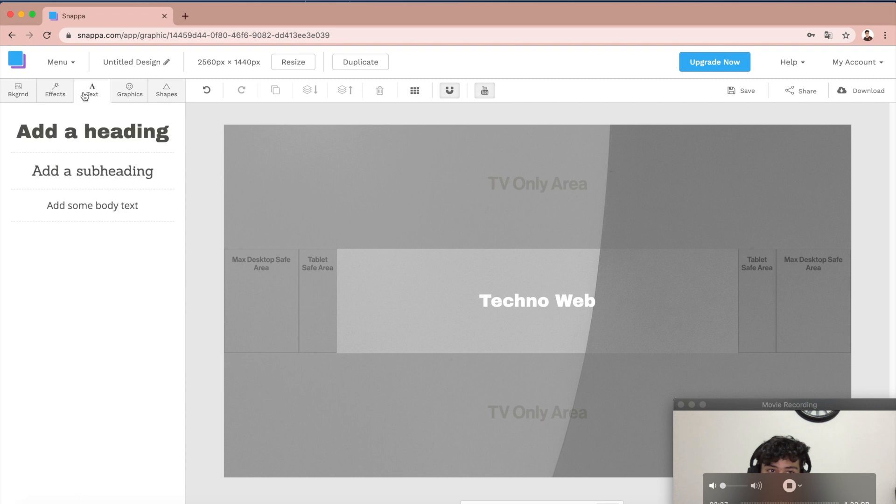
left_click(572, 305)
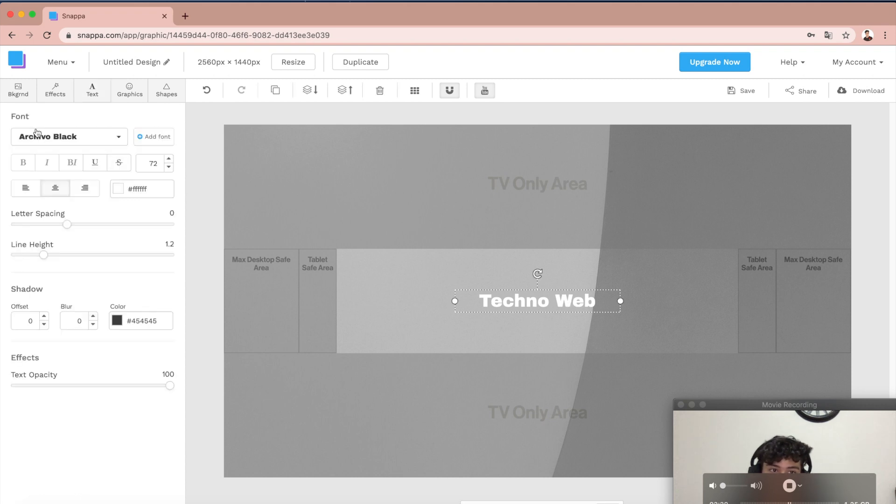
left_click(69, 136)
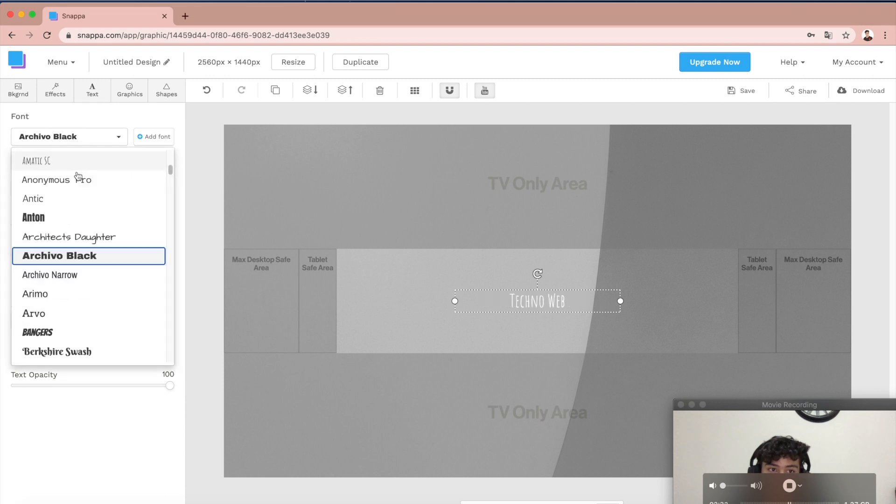
scroll(105, 277, "down", 10)
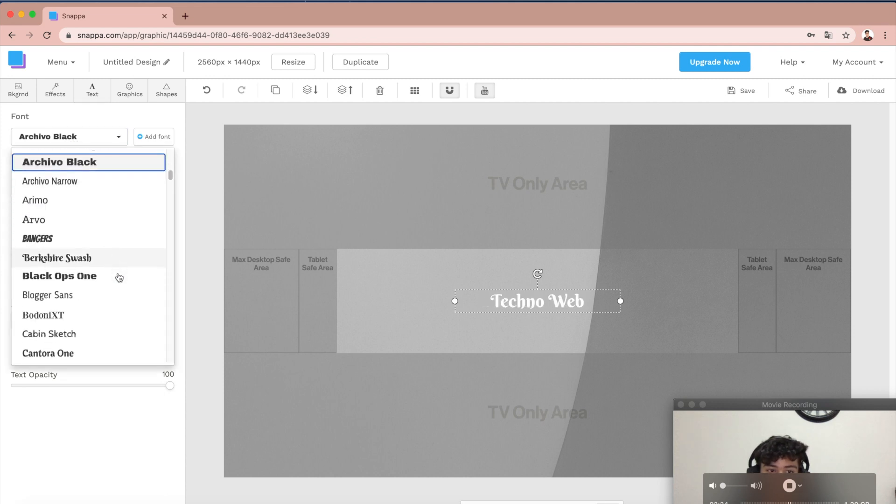
scroll(119, 278, "down", 12)
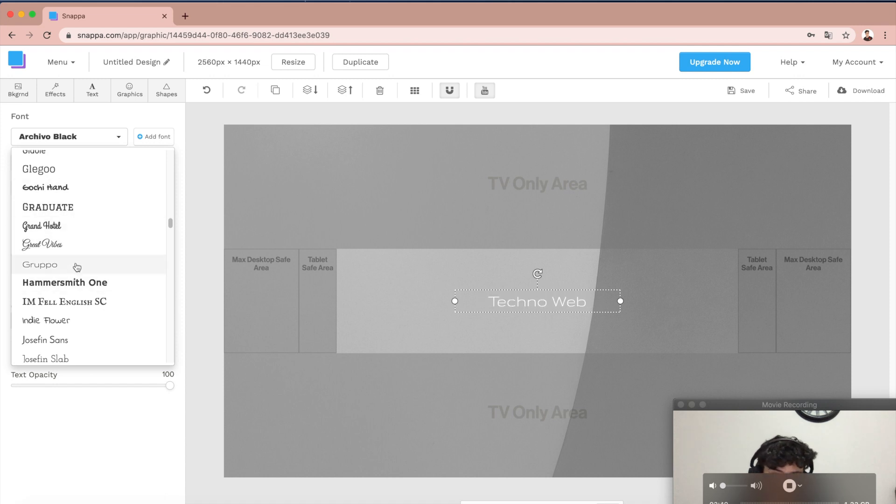
left_click(82, 290)
left_click(81, 290)
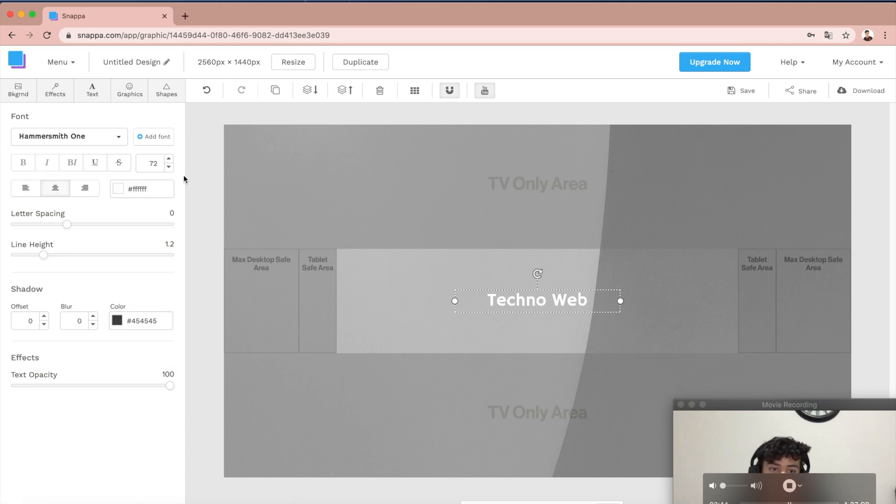
mouse_move(66, 224)
left_mouse_down()
mouse_move(155, 225)
mouse_move(66, 223)
left_mouse_up()
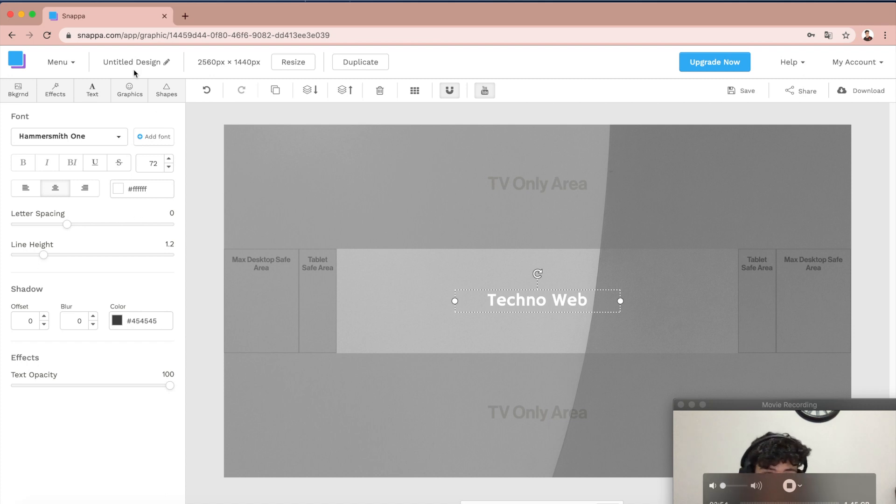
Step: Search the graphics icons for insta and add the coloured Instagram logo to the banner
left_click(126, 87)
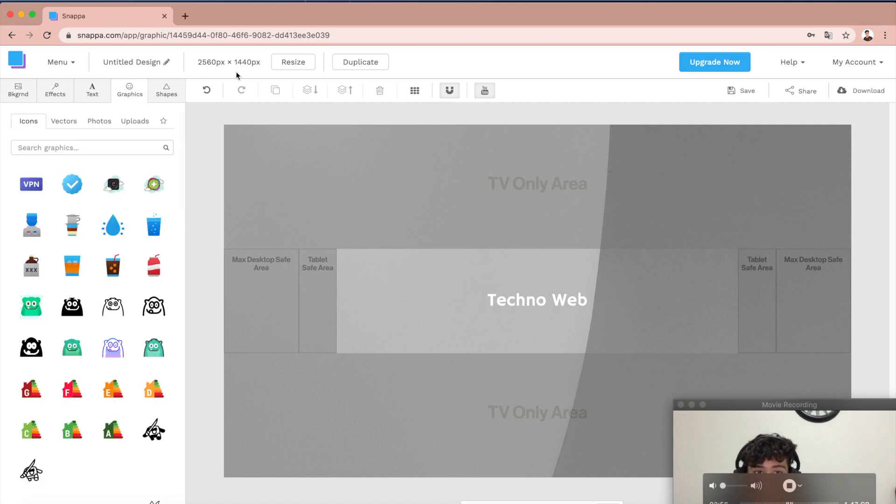
left_click(58, 149)
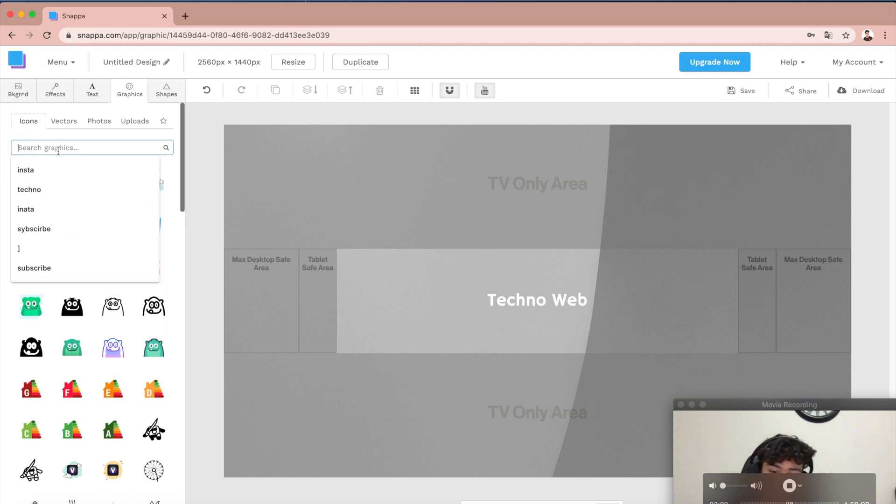
type("insta")
key("Return")
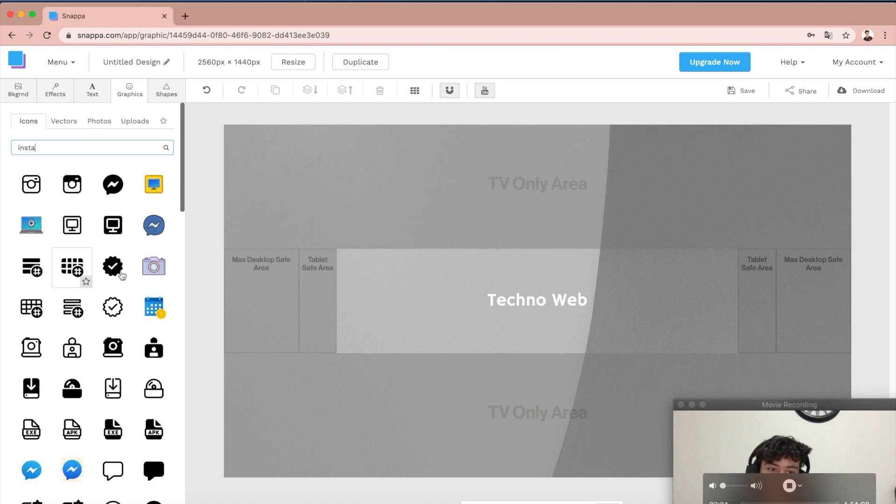
scroll(155, 275, "down", 1)
scroll(156, 275, "down", 6)
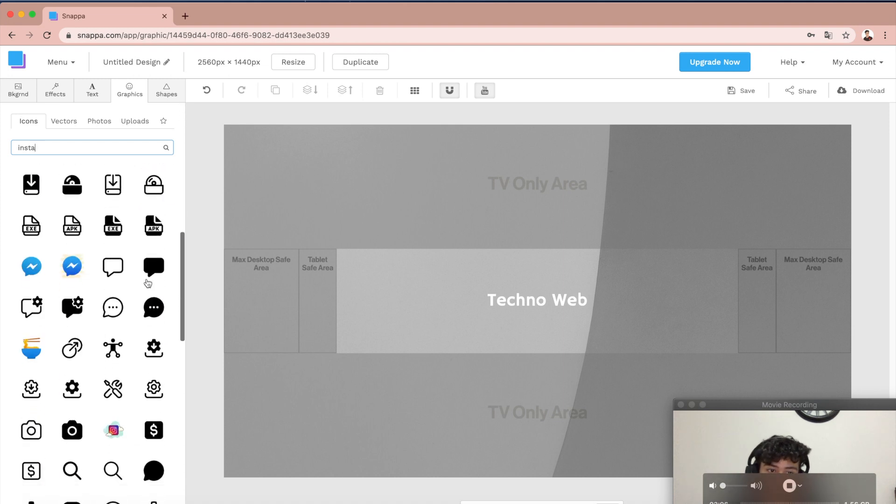
scroll(148, 283, "down", 4)
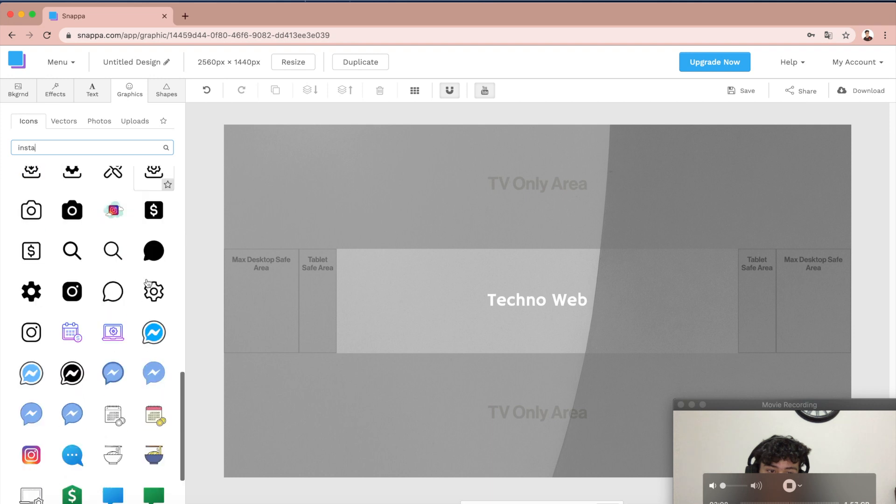
left_click(31, 397)
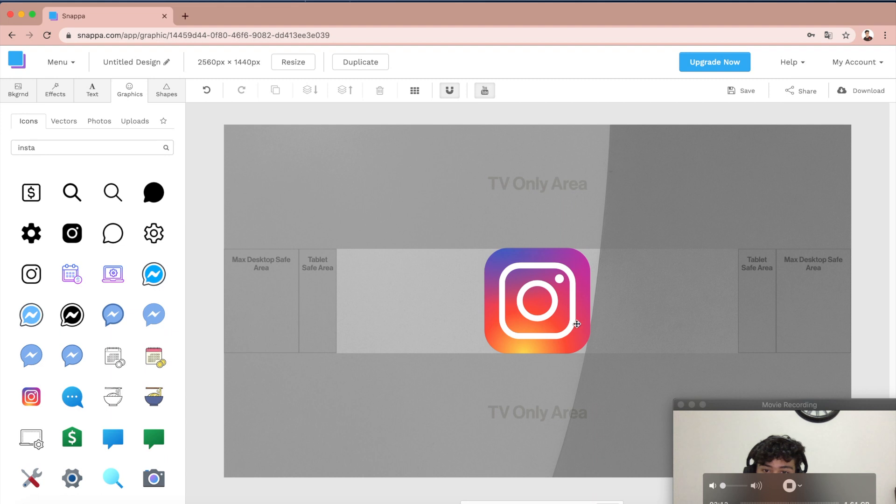
Step: Shrink the Instagram icon and move it just below the right end of the heading
left_click(599, 372)
left_click_drag(610, 374, 502, 285)
left_click_drag(486, 249, 594, 348)
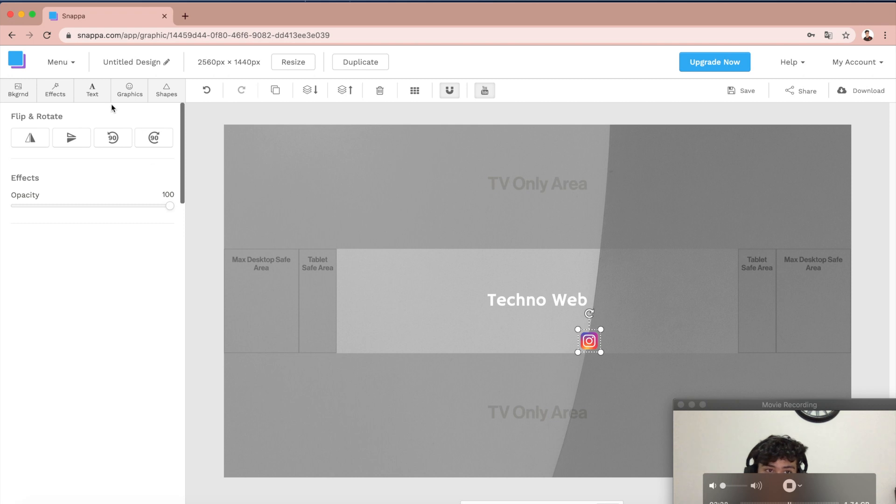
left_click(95, 91)
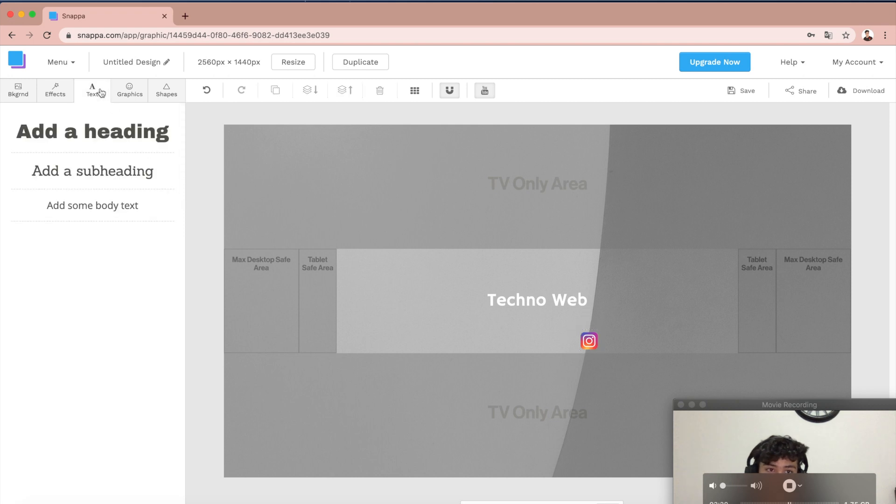
left_click(86, 140)
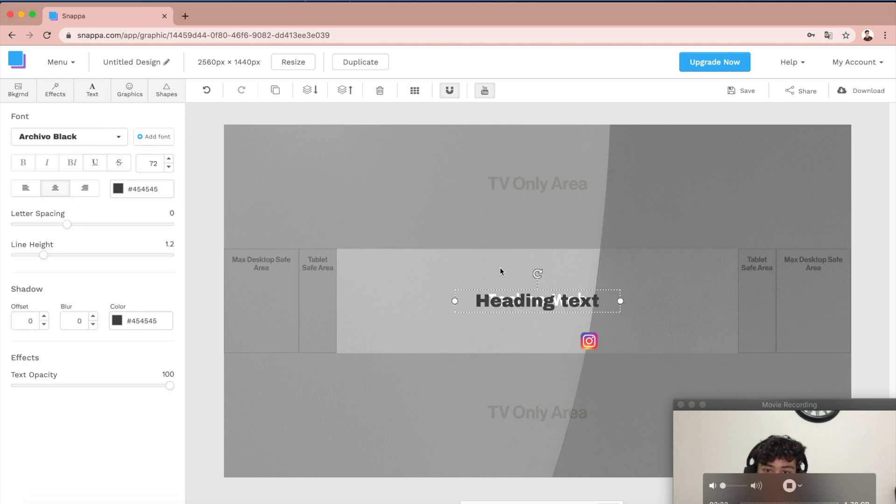
left_click_drag(502, 310, 56, 359)
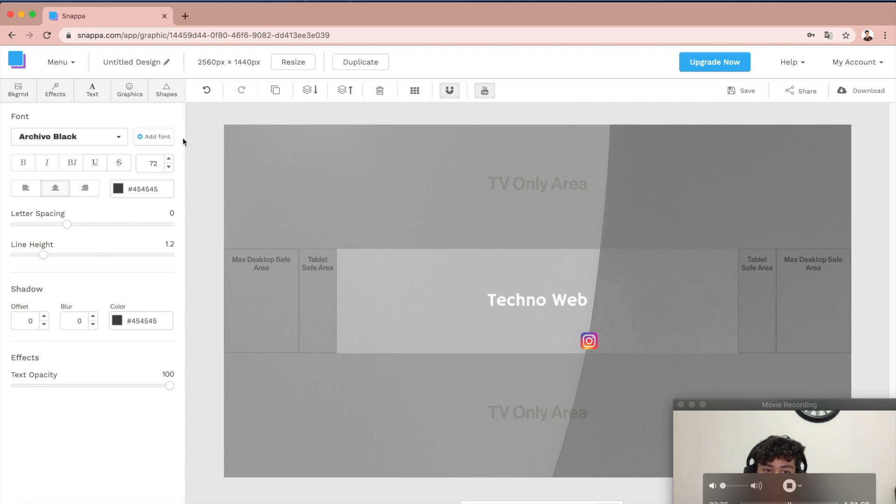
Step: Add a subheading and place it beside the Instagram icon
left_click(101, 98)
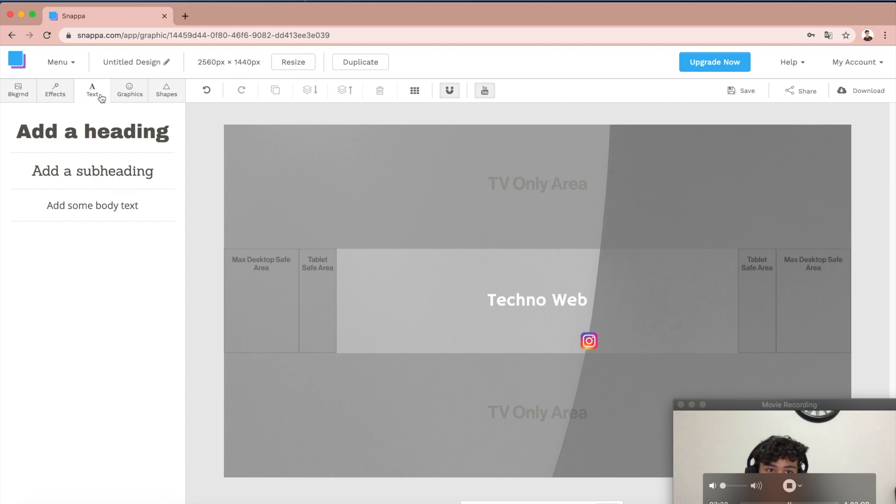
left_click(124, 175)
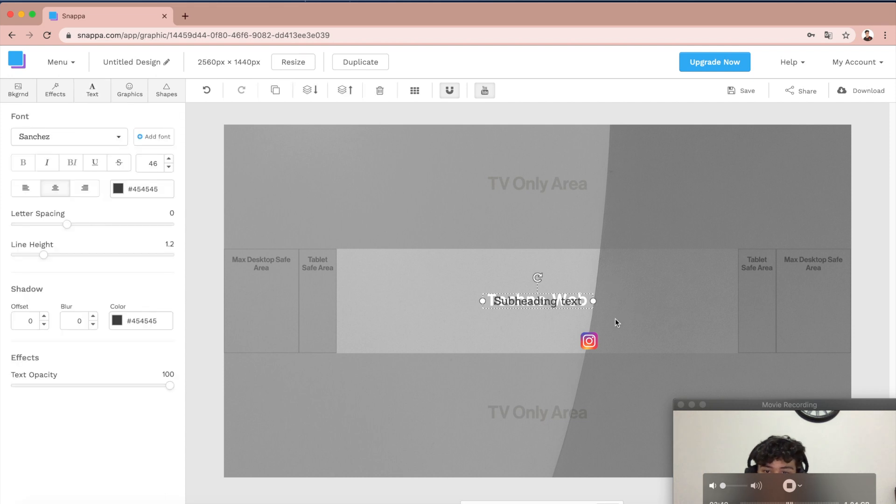
left_click_drag(537, 305, 657, 345)
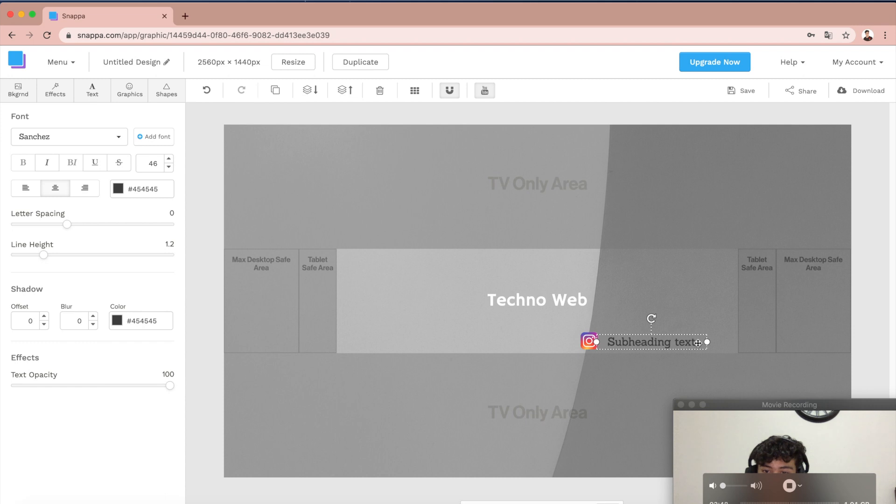
Step: Replace the subheading text with the Instagram username
double_click(698, 343)
key("BackSpace")
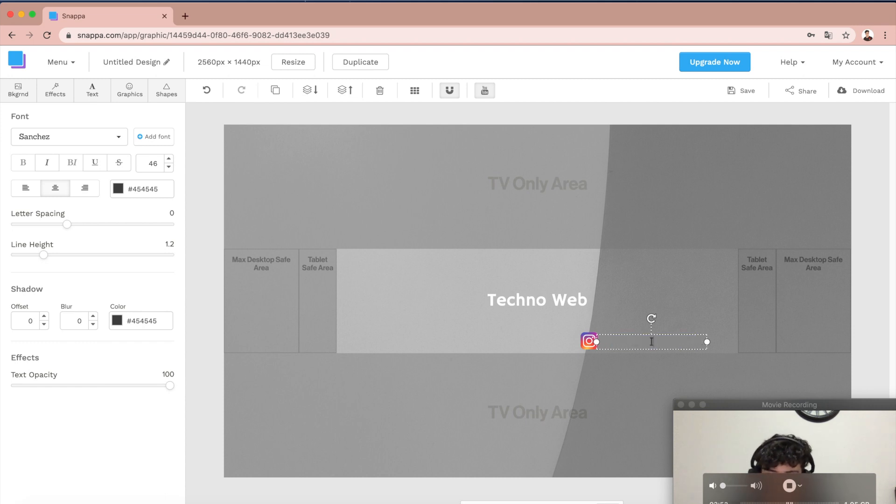
type("Ihsantaski")
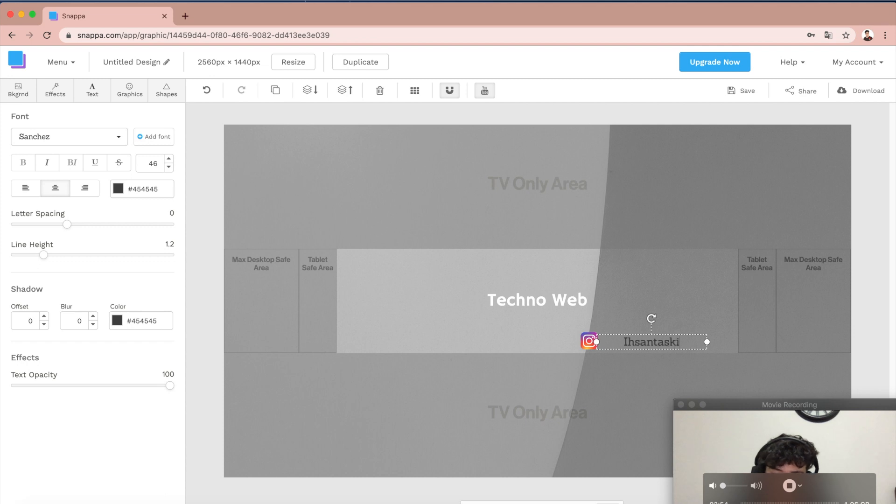
type("ran8")
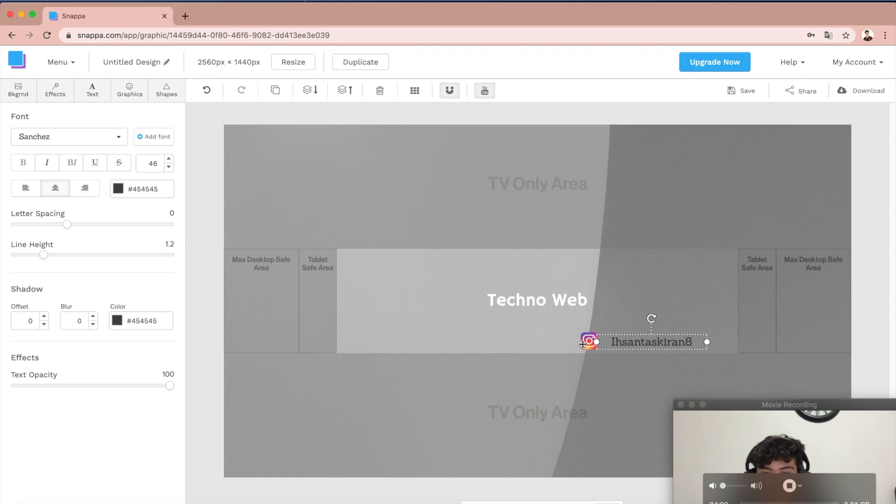
left_click(567, 371)
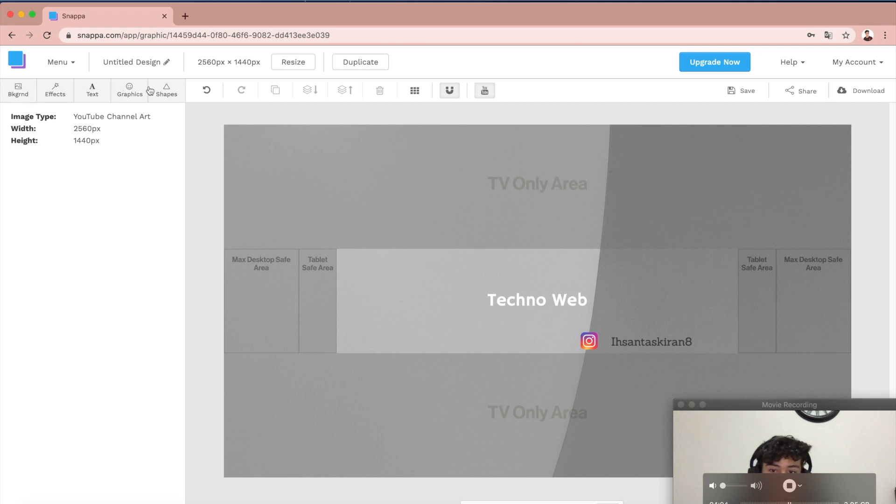
Step: Apply a colour overlay of 73 to the background photo in colour #b8336a
left_click(55, 87)
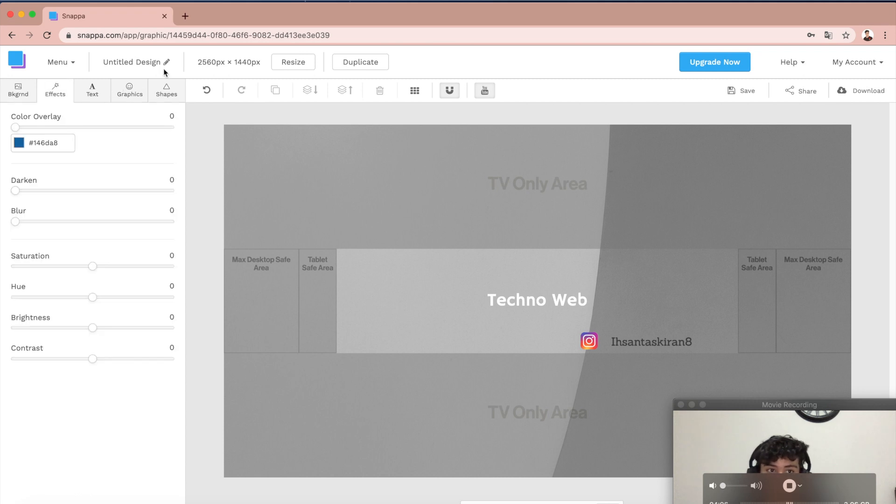
left_click_drag(21, 127, 71, 130)
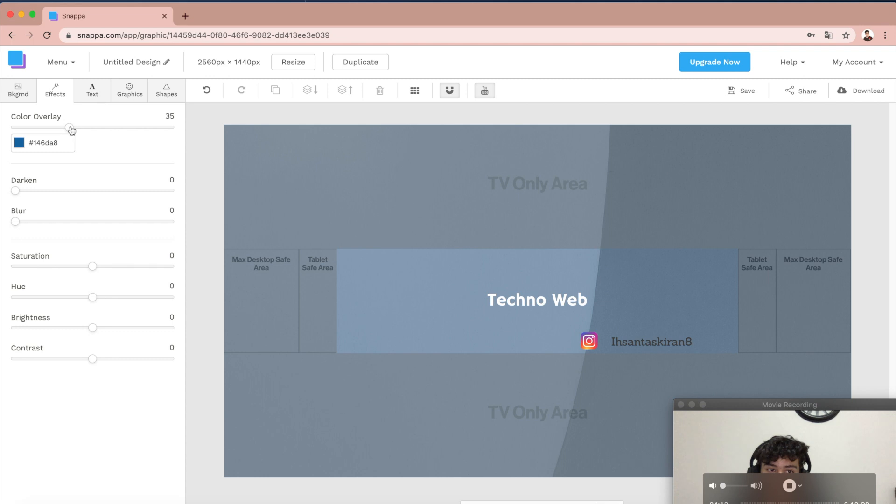
left_click(20, 145)
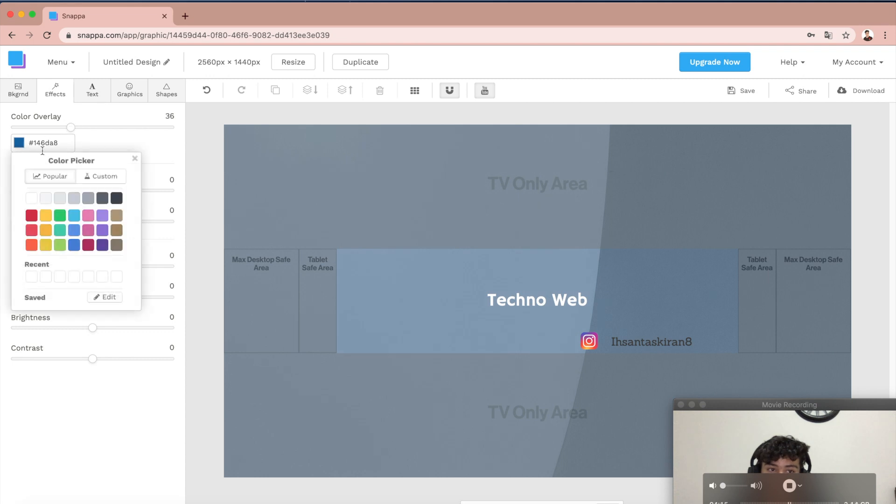
left_click(103, 218)
left_click_drag(69, 129, 127, 127)
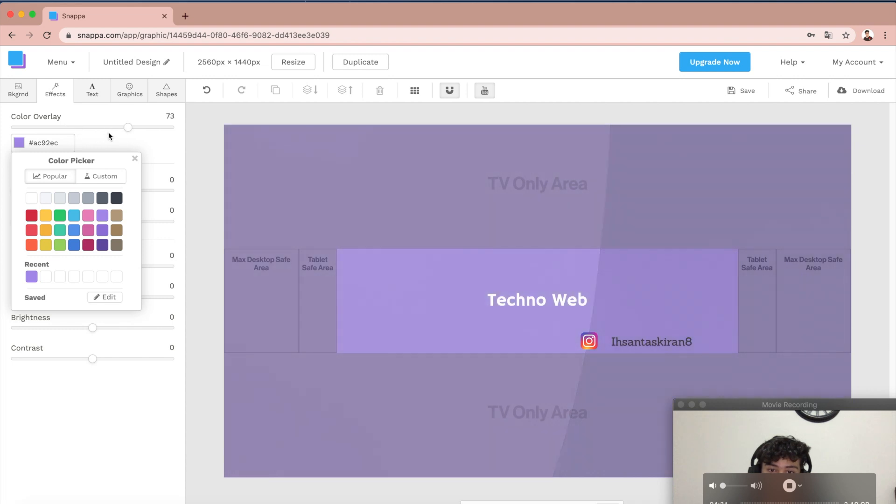
left_click(88, 245)
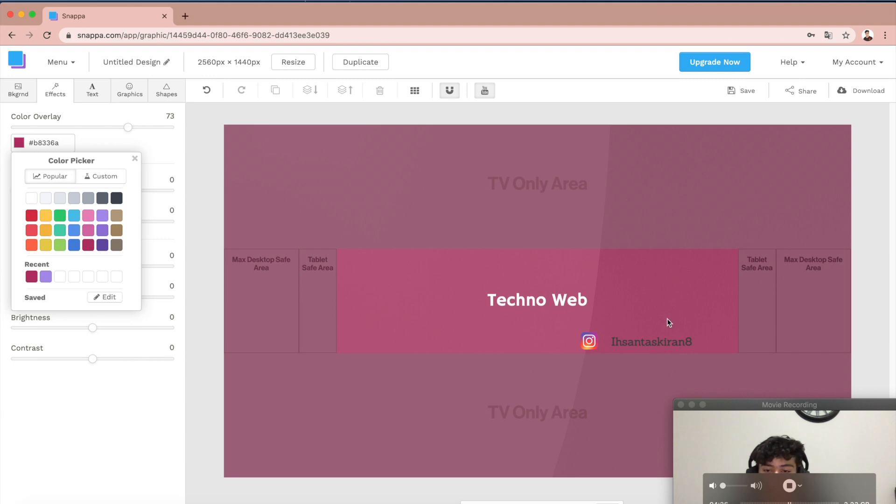
Step: Set the username text's colour to white and deselect it
left_click(640, 343)
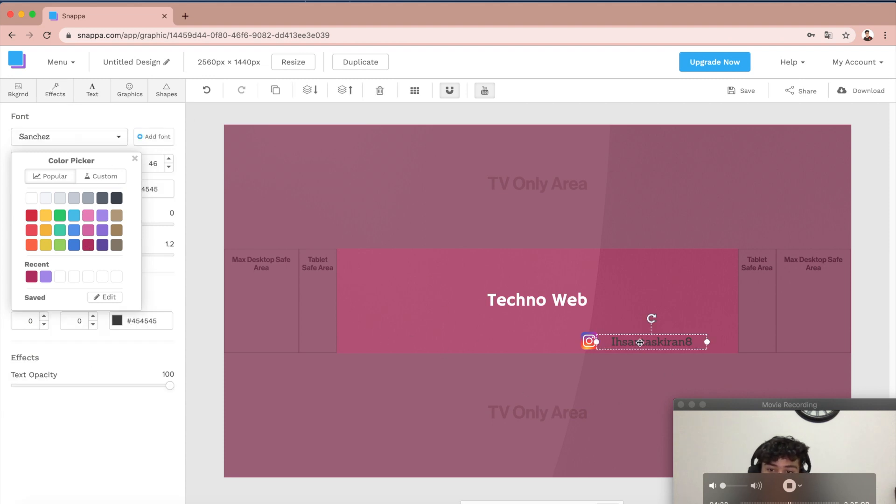
left_click(146, 189)
left_click(132, 247)
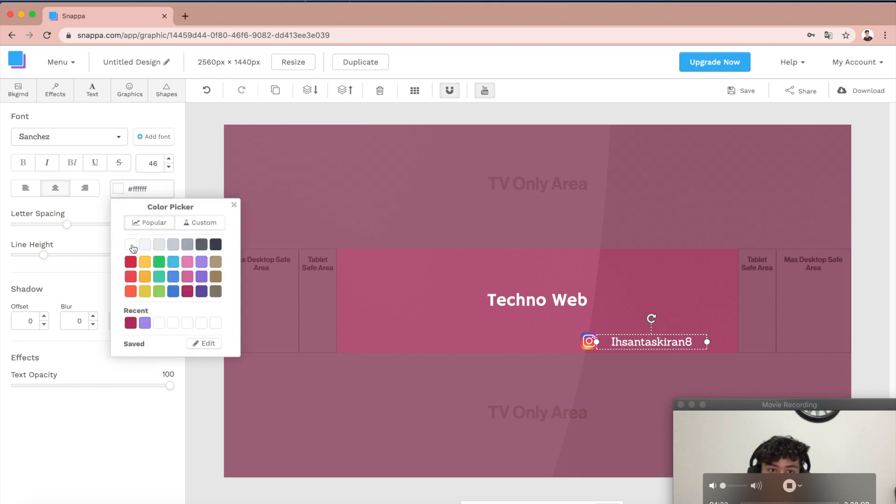
left_click(411, 490)
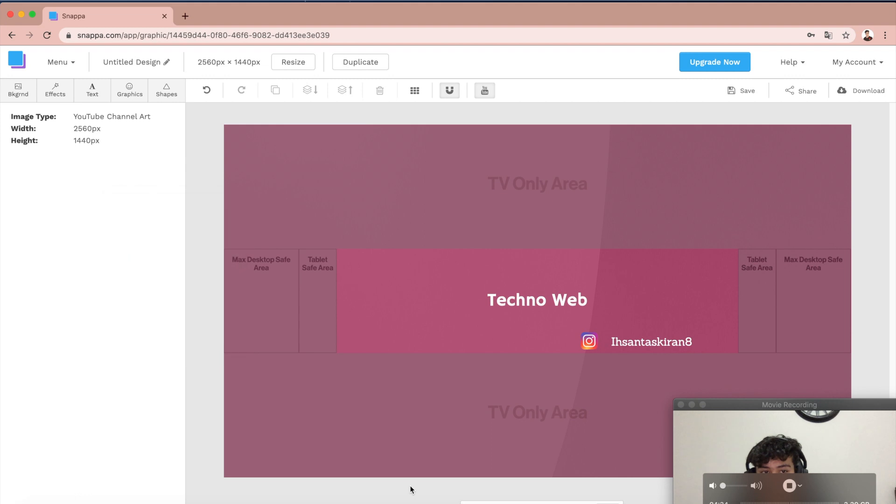
Step: Save the design and open the Saved Graphics list
left_click(867, 93)
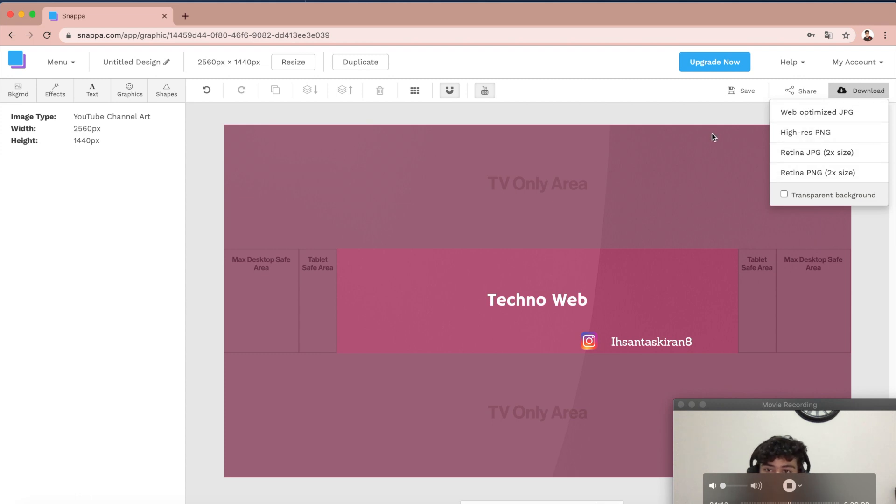
left_click(738, 74)
left_click(735, 91)
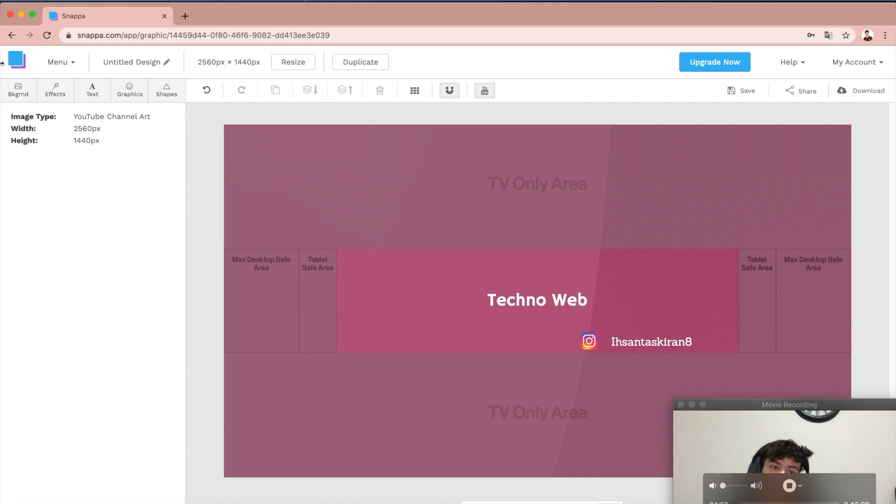
left_click(74, 63)
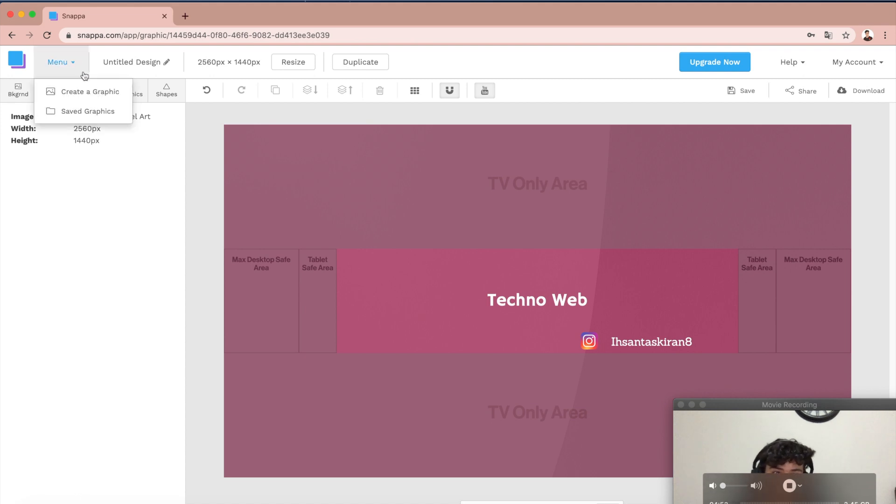
left_click(101, 115)
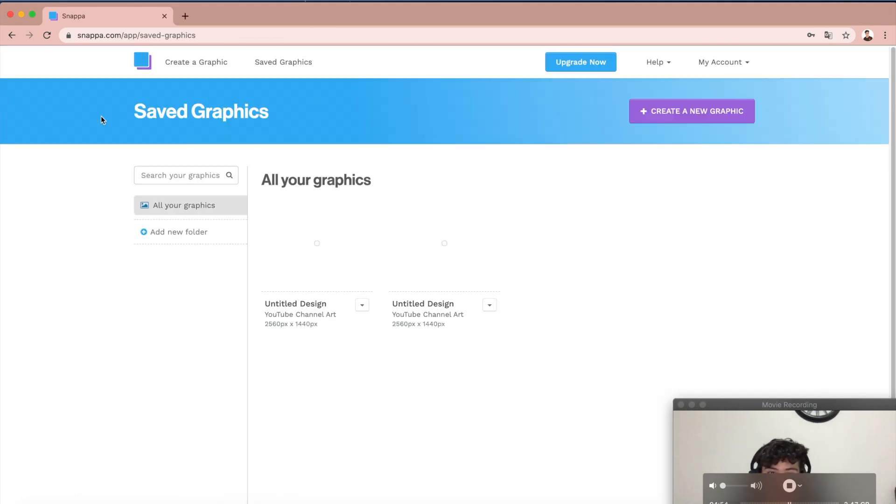